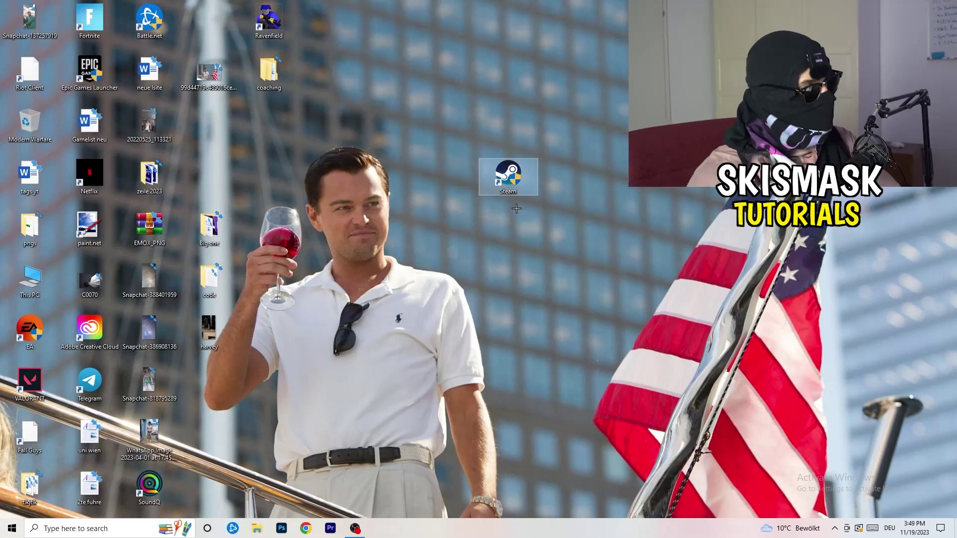
Step: Open the Steam shortcut's properties, review its compatibility mode and administrator settings, and accept the dialog
{"action": "right_click", "coordinate": [515, 175]}
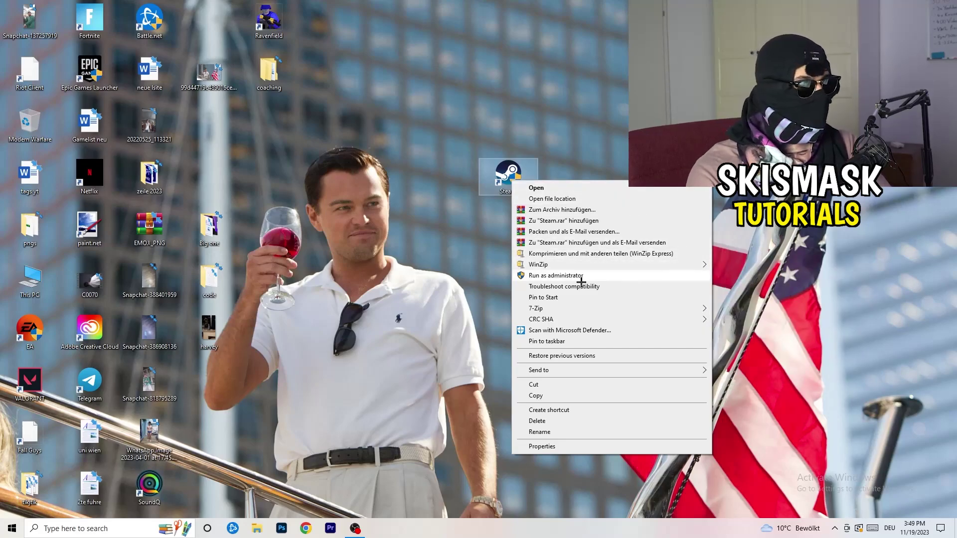
{"action": "left_click", "coordinate": [553, 447]}
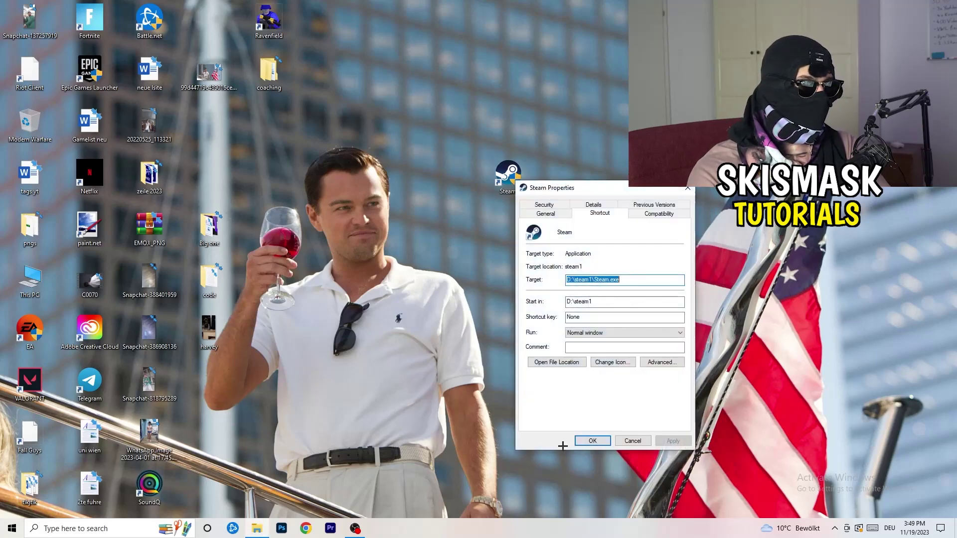
{"action": "left_click_drag", "start_coordinate": [600, 186], "coordinate": [429, 143]}
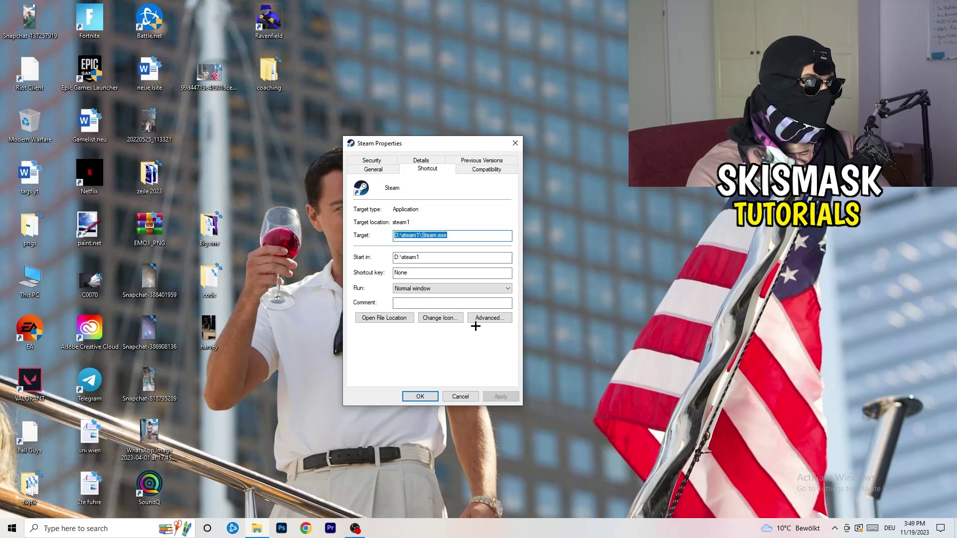
{"action": "left_click", "coordinate": [491, 170]}
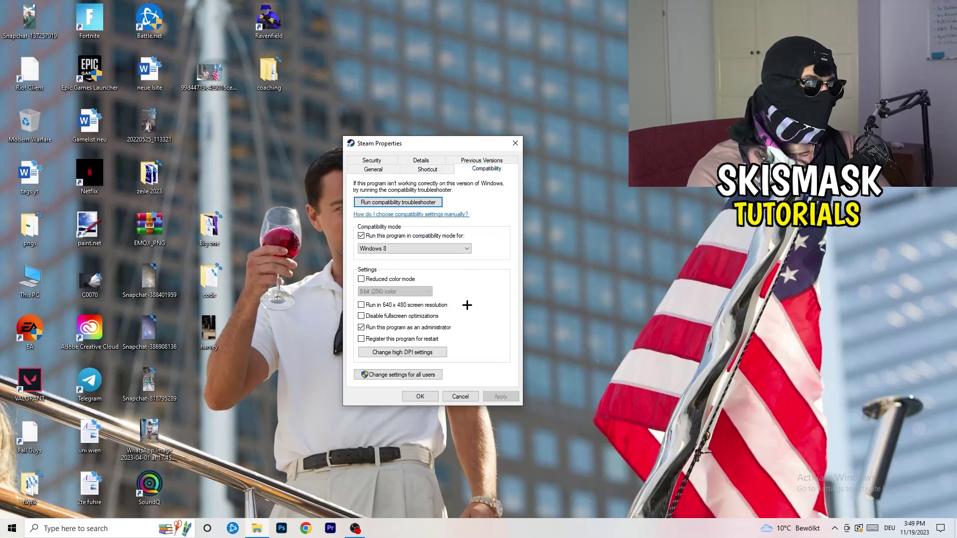
{"action": "left_click_drag", "start_coordinate": [438, 145], "coordinate": [550, 102]}
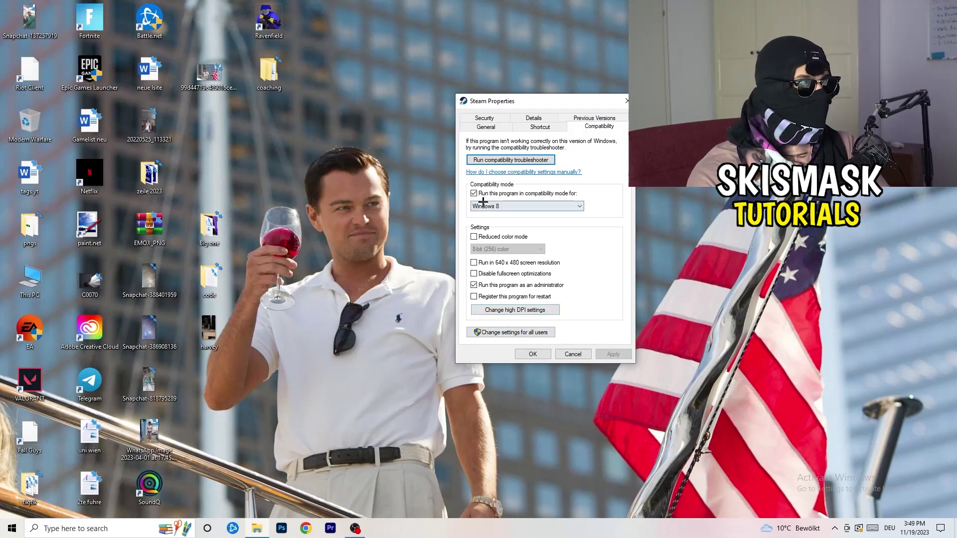
{"action": "left_click", "coordinate": [578, 206]}
{"action": "left_click", "coordinate": [624, 196]}
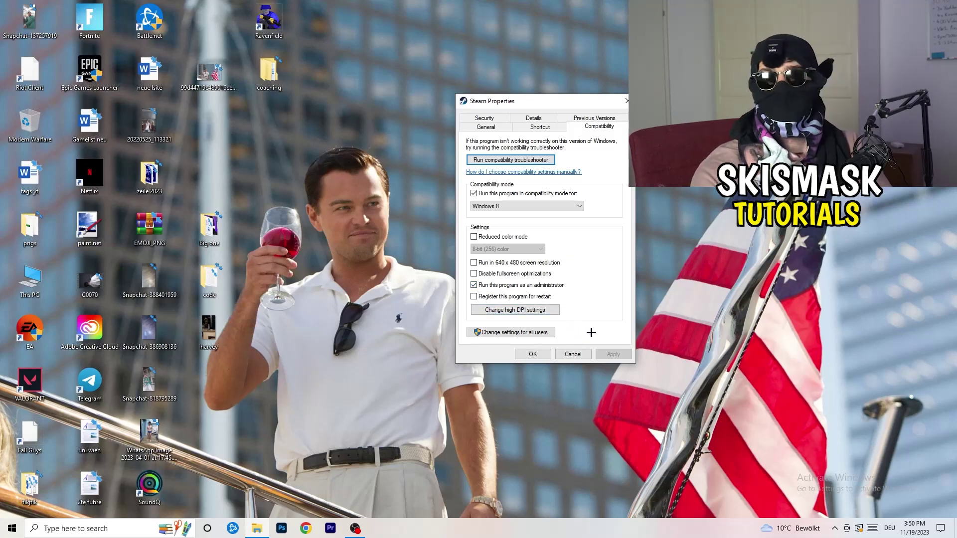
{"action": "left_click", "coordinate": [541, 354]}
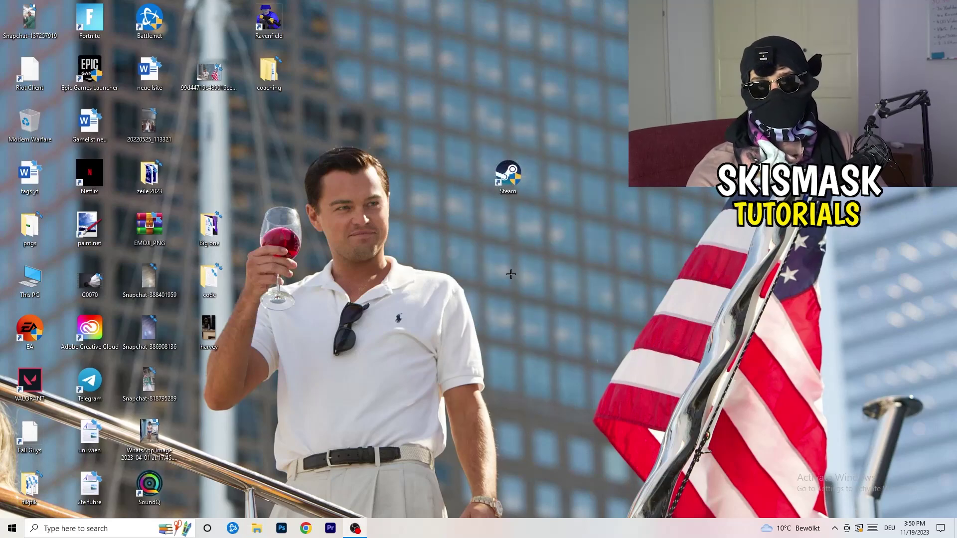
Step: Move the Steam shortcut closer to the other desktop icons and check its compatibility settings again
{"action": "left_click_drag", "start_coordinate": [509, 175], "coordinate": [453, 177]}
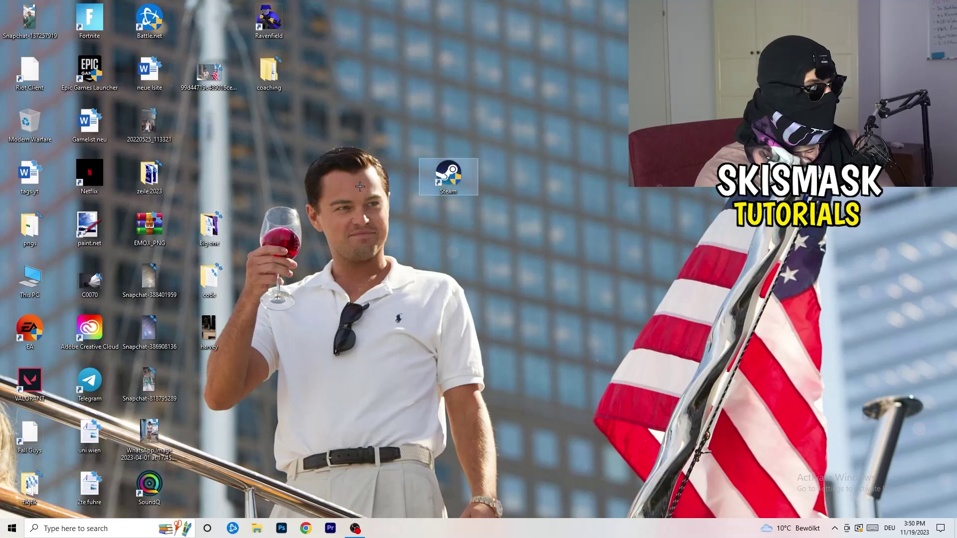
{"action": "left_click_drag", "start_coordinate": [454, 178], "coordinate": [329, 176]}
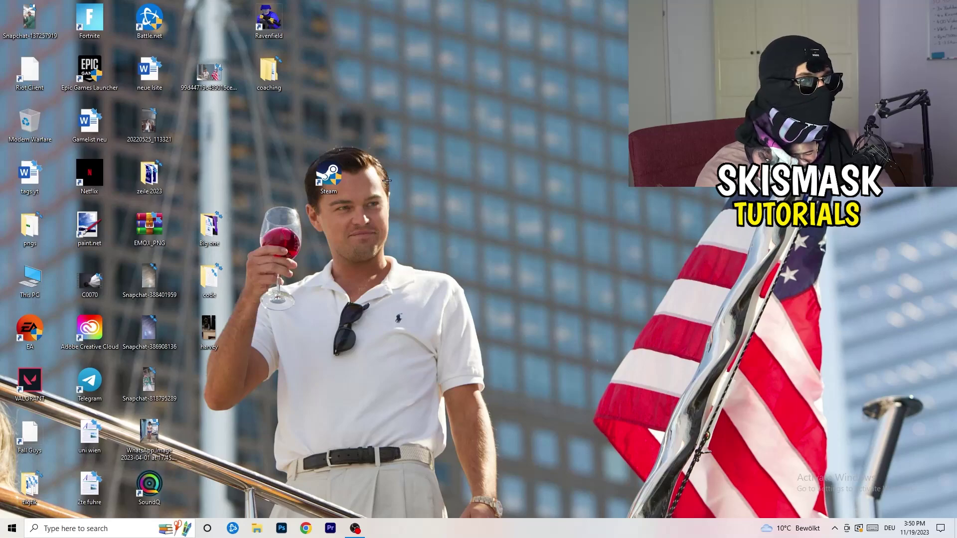
{"action": "right_click", "coordinate": [330, 185]}
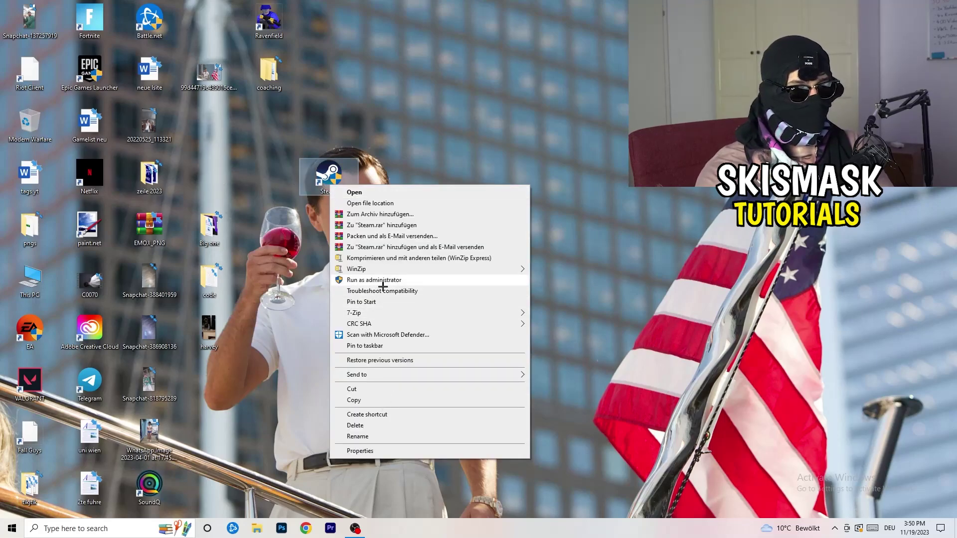
{"action": "left_click", "coordinate": [359, 451]}
{"action": "left_click", "coordinate": [466, 218]}
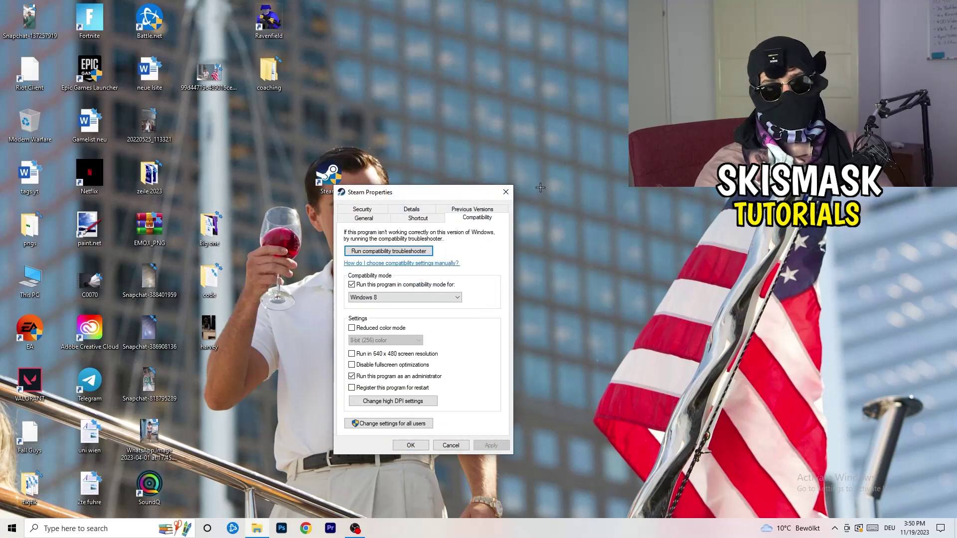
{"action": "left_click", "coordinate": [506, 193]}
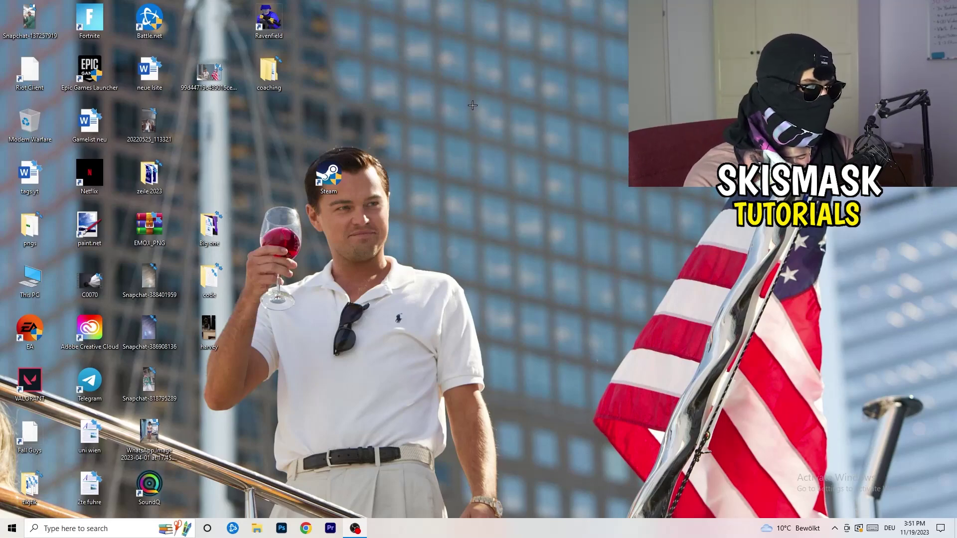
Step: Open Task Manager and maximize its window
{"action": "mouse_move", "coordinate": [484, 536]}
{"action": "left_mouse_down"}
{"action": "mouse_move", "coordinate": [817, 277]}
{"action": "mouse_move", "coordinate": [539, 467]}
{"action": "mouse_move", "coordinate": [487, 509]}
{"action": "mouse_move", "coordinate": [487, 532]}
{"action": "left_mouse_up"}
{"action": "right_click", "coordinate": [487, 531]}
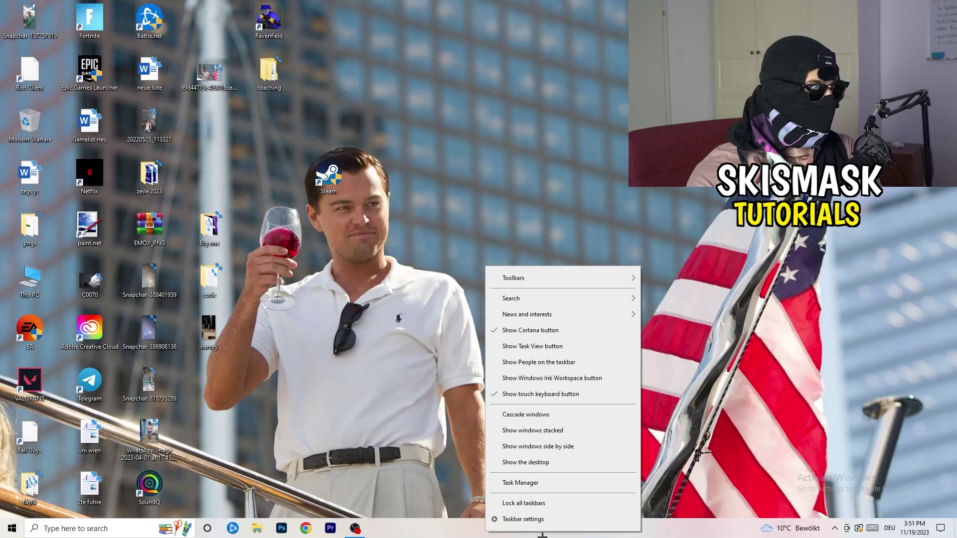
{"action": "left_click", "coordinate": [533, 483]}
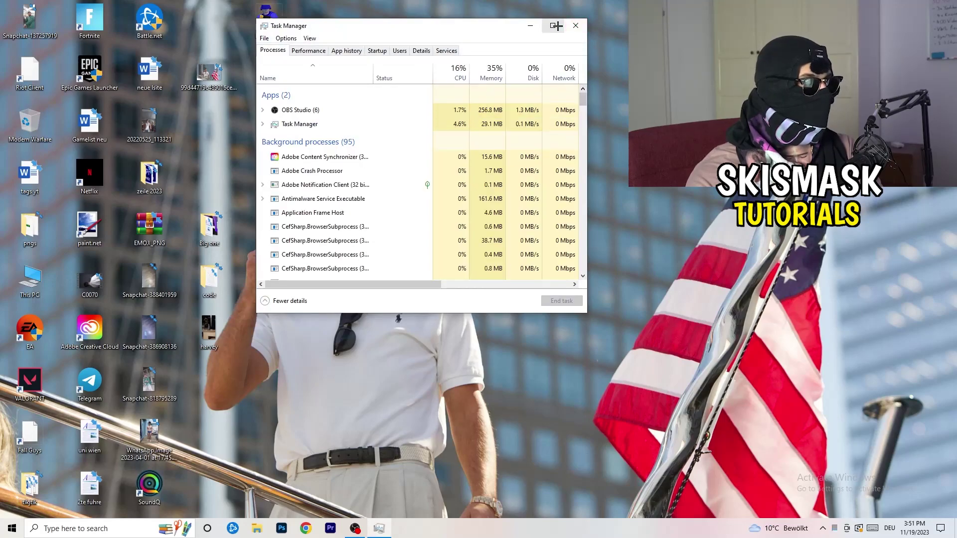
{"action": "left_click", "coordinate": [553, 22]}
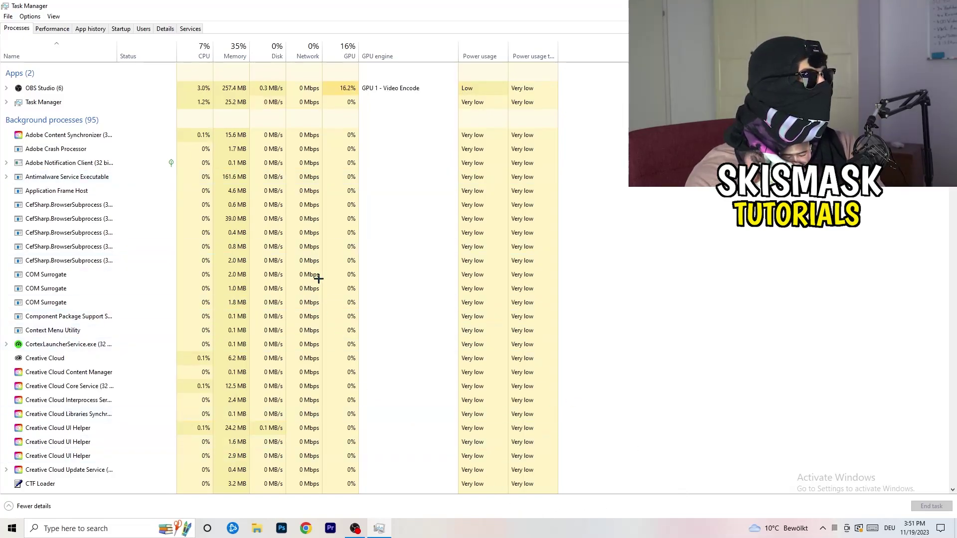
Step: Show the priority options for a Creative Cloud UI Helper process in the detailed process list
{"action": "left_click", "coordinate": [160, 29]}
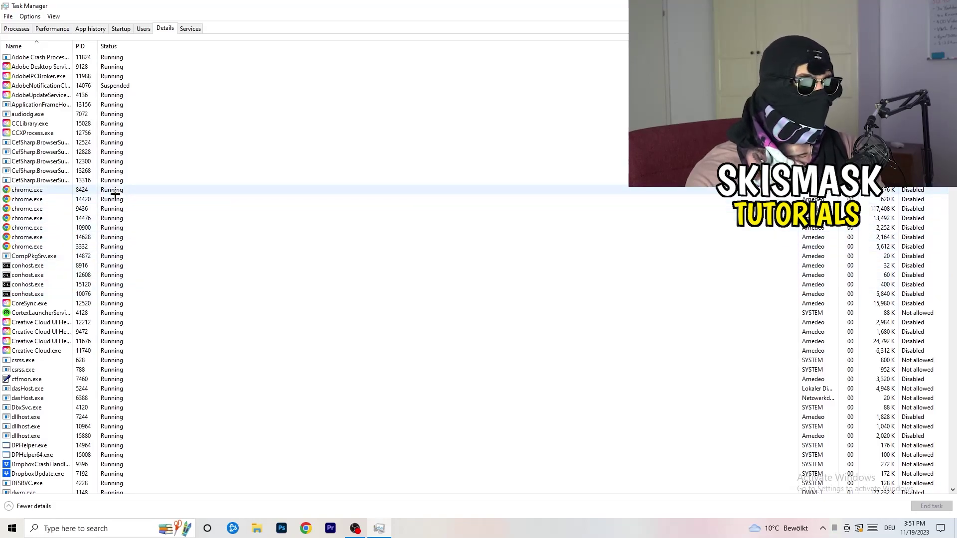
{"action": "scroll", "coordinate": [139, 220], "scroll_direction": "down", "scroll_amount": 3}
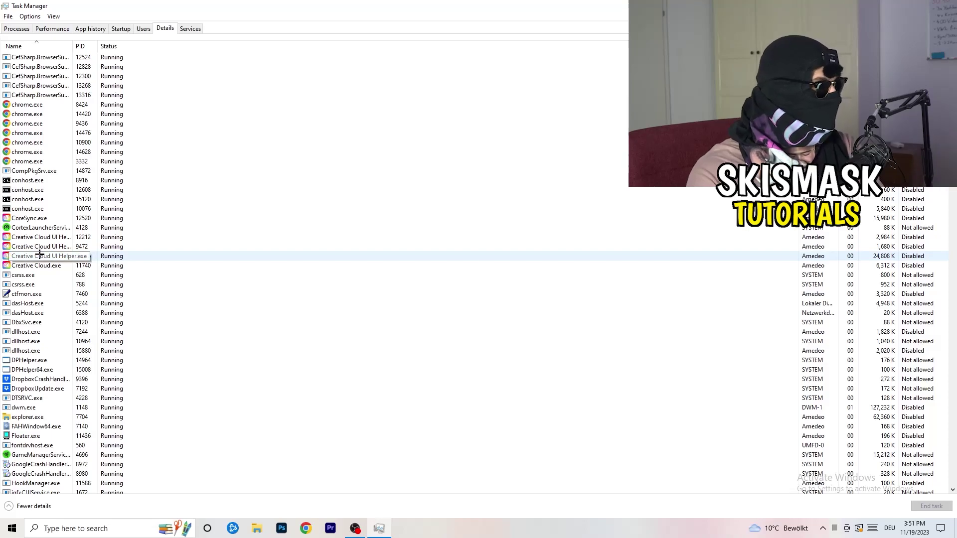
{"action": "right_click", "coordinate": [40, 255]}
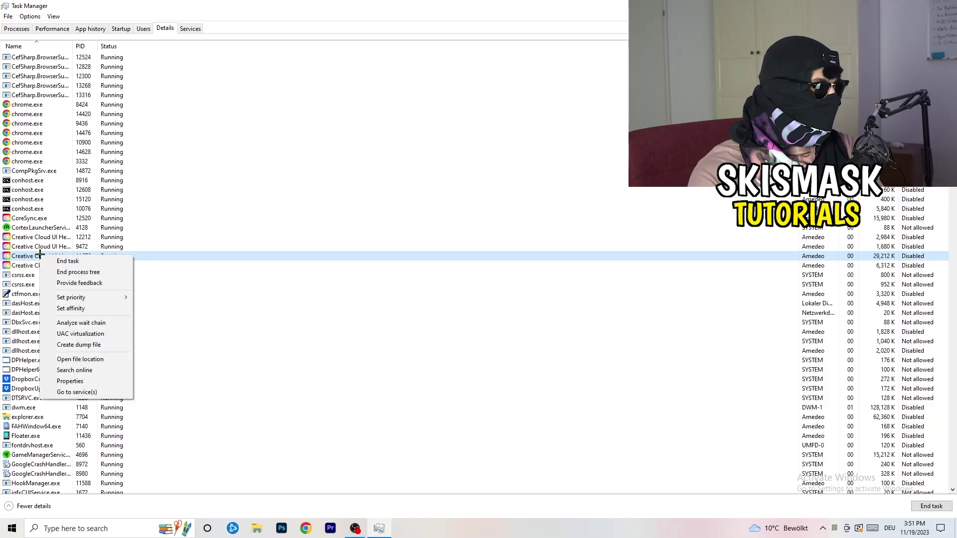
{"action": "mouse_move", "coordinate": [87, 300]}
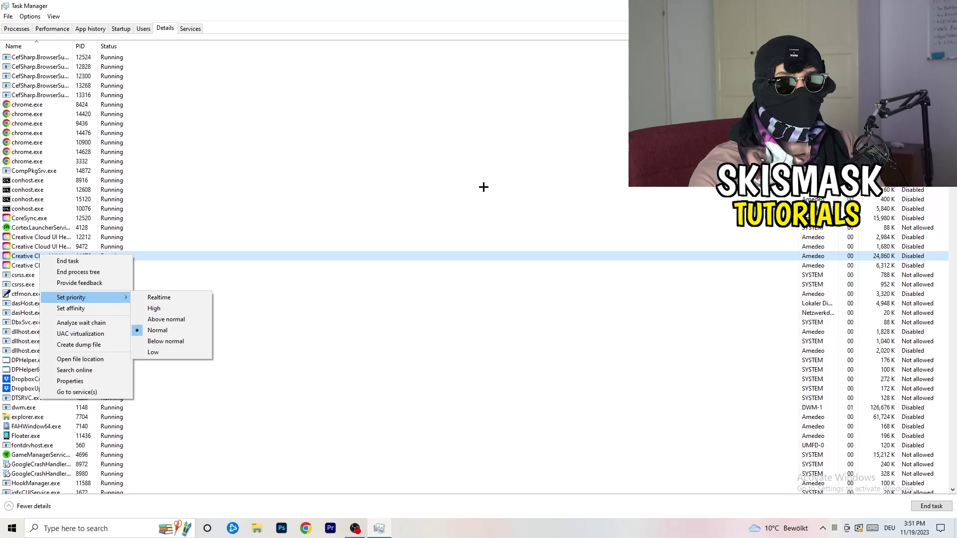
Step: Review the startup programs and check the disable option for File Association Helper without applying it
{"action": "left_click", "coordinate": [125, 28]}
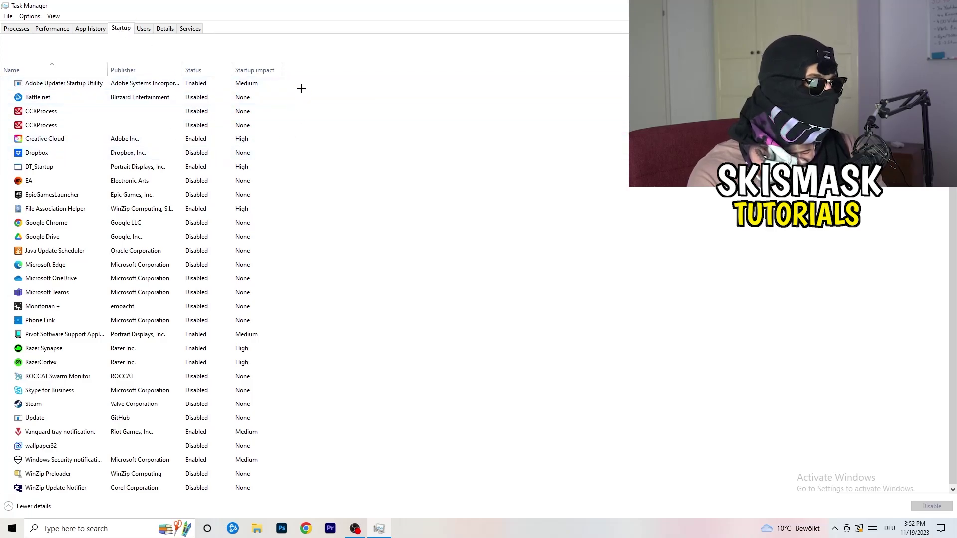
{"action": "scroll", "coordinate": [277, 442], "scroll_direction": "down", "scroll_amount": 1}
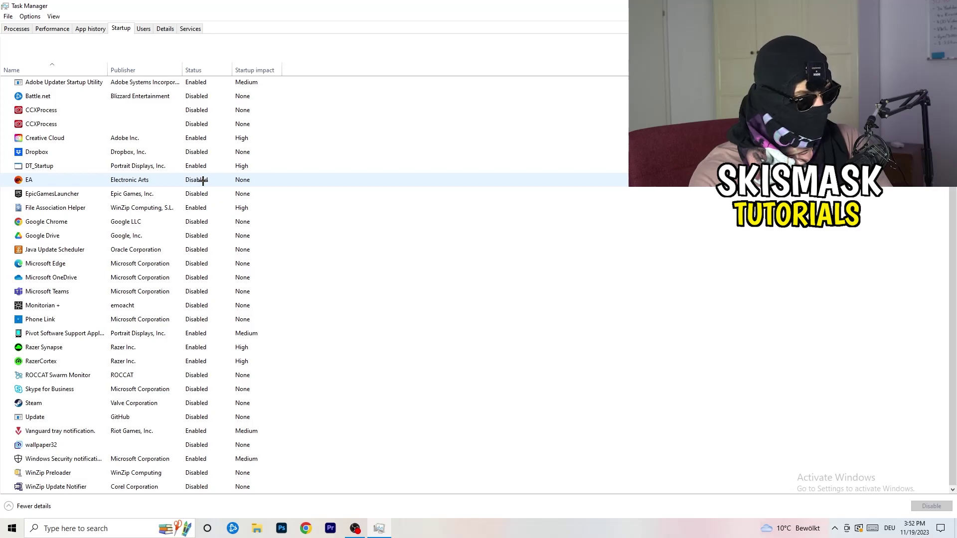
{"action": "right_click", "coordinate": [200, 207]}
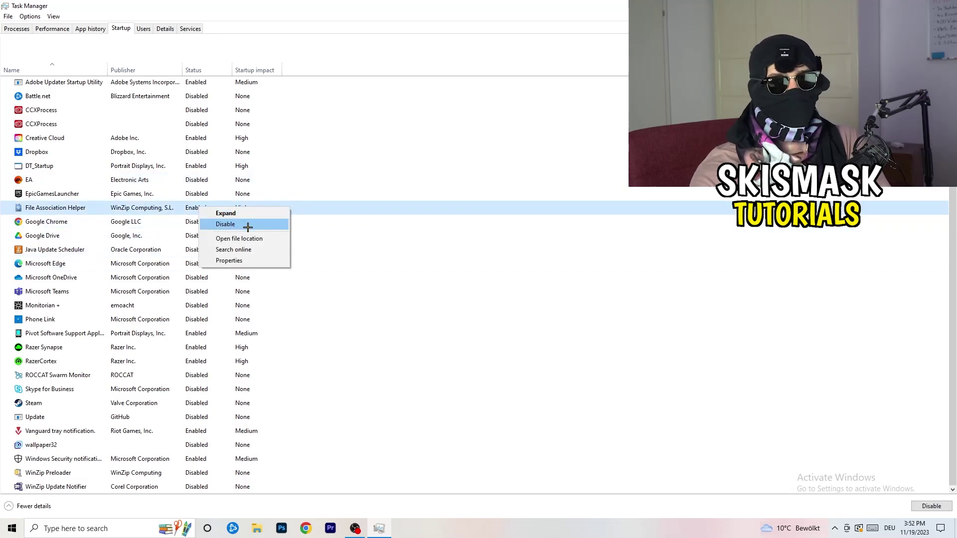
{"action": "left_click", "coordinate": [392, 72]}
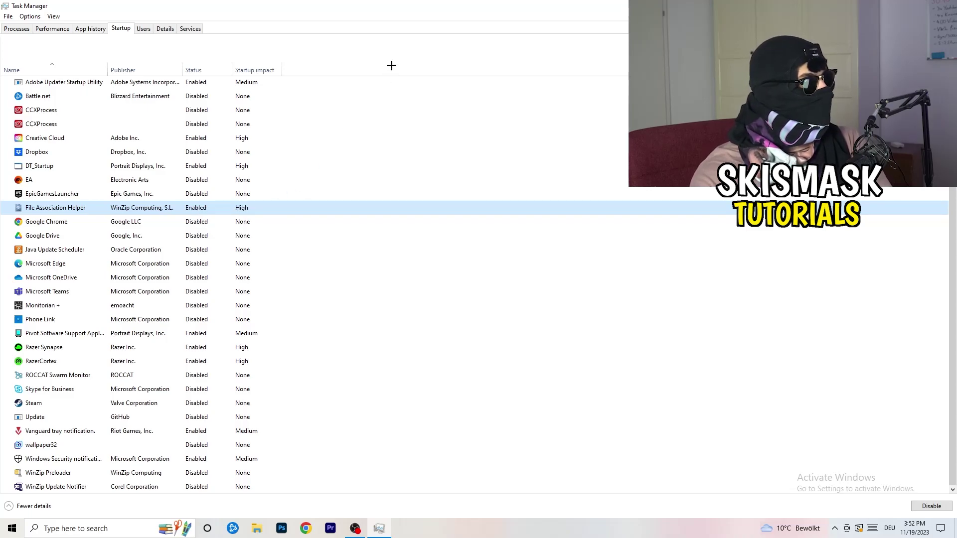
Step: Sort the running processes by GPU usage and check the actions available for the Microsoft Windows Search Indexer process
{"action": "left_click", "coordinate": [27, 29]}
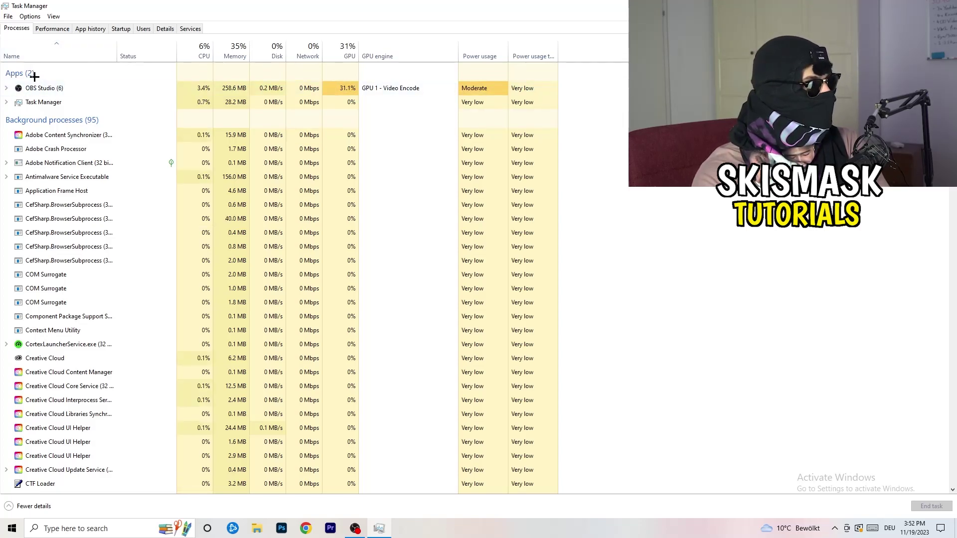
{"action": "left_click", "coordinate": [195, 52]}
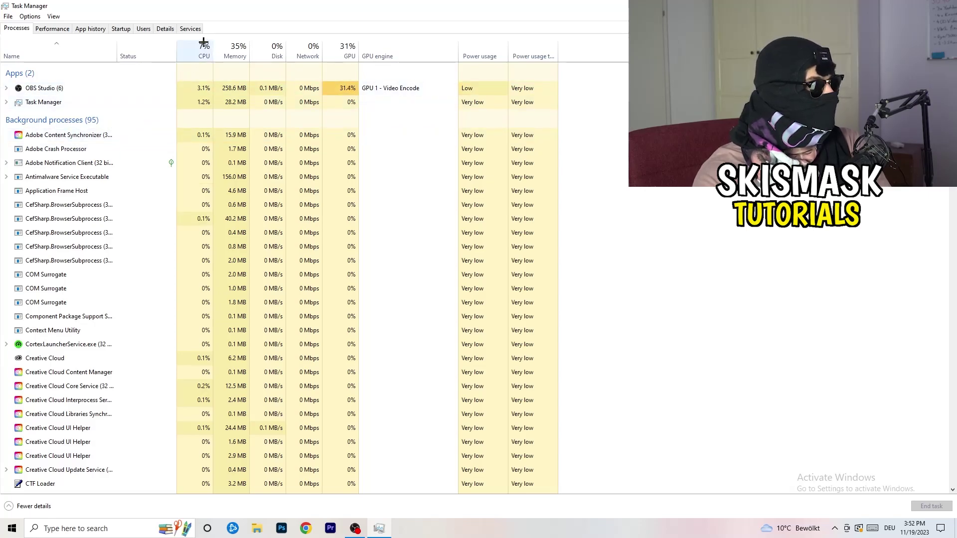
{"action": "left_click", "coordinate": [337, 46]}
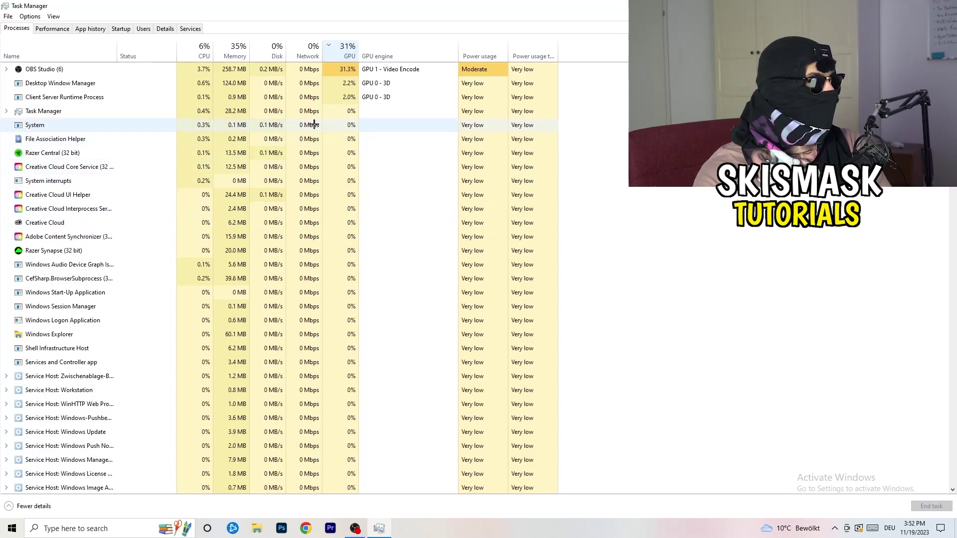
{"action": "left_click", "coordinate": [345, 52]}
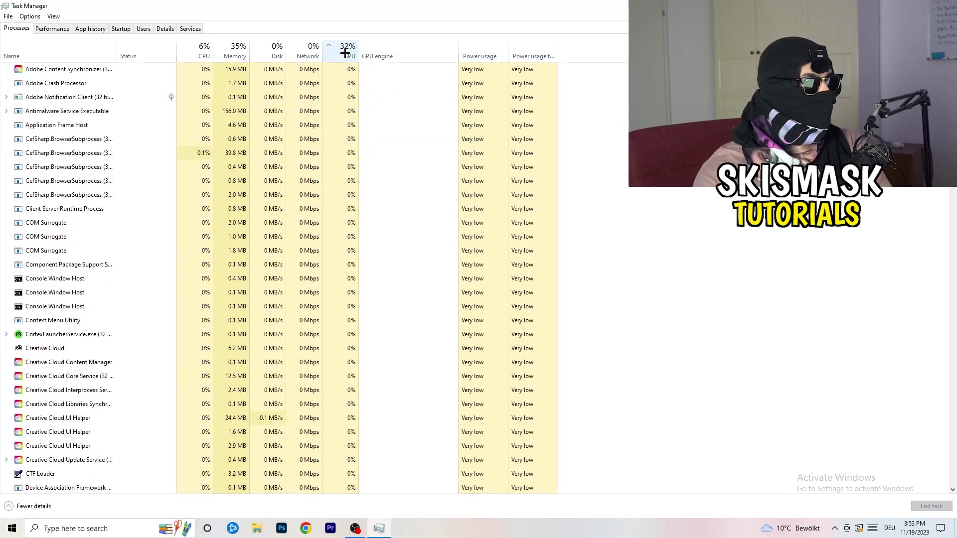
{"action": "scroll", "coordinate": [349, 158], "scroll_direction": "down", "scroll_amount": 4}
{"action": "scroll", "coordinate": [350, 158], "scroll_direction": "down", "scroll_amount": 9}
{"action": "scroll", "coordinate": [352, 156], "scroll_direction": "up", "scroll_amount": 13}
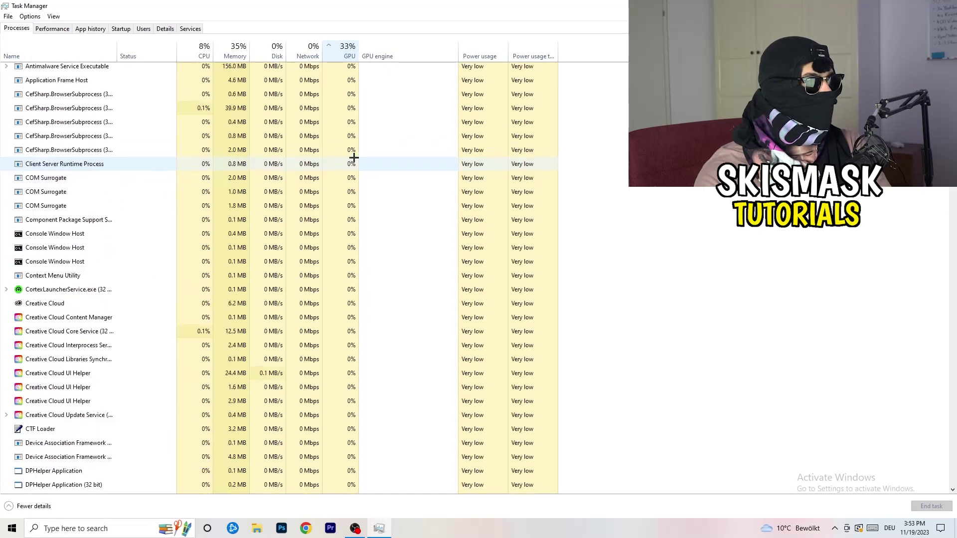
{"action": "scroll", "coordinate": [354, 155], "scroll_direction": "down", "scroll_amount": 20}
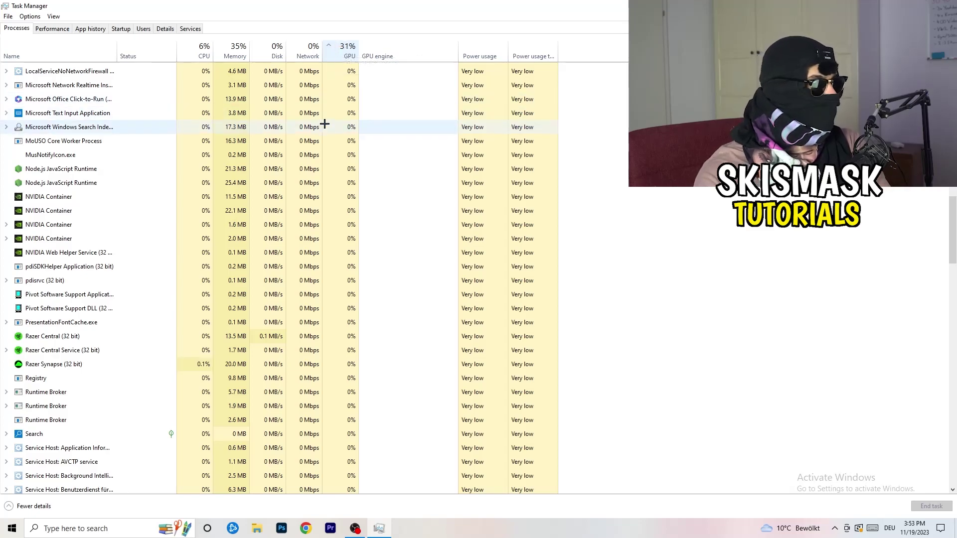
{"action": "right_click", "coordinate": [325, 124]}
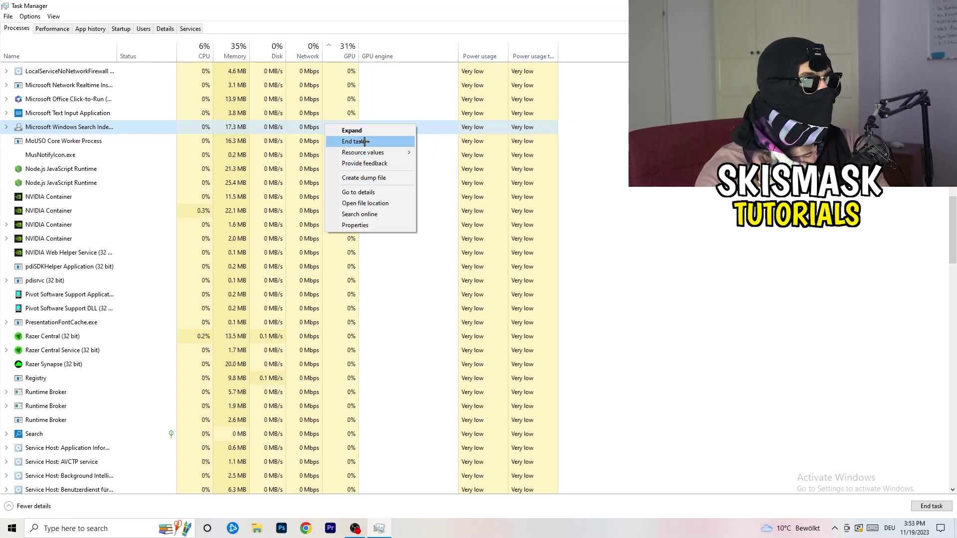
Step: Sort the running processes by CPU usage and close Task Manager
{"action": "left_click", "coordinate": [199, 50]}
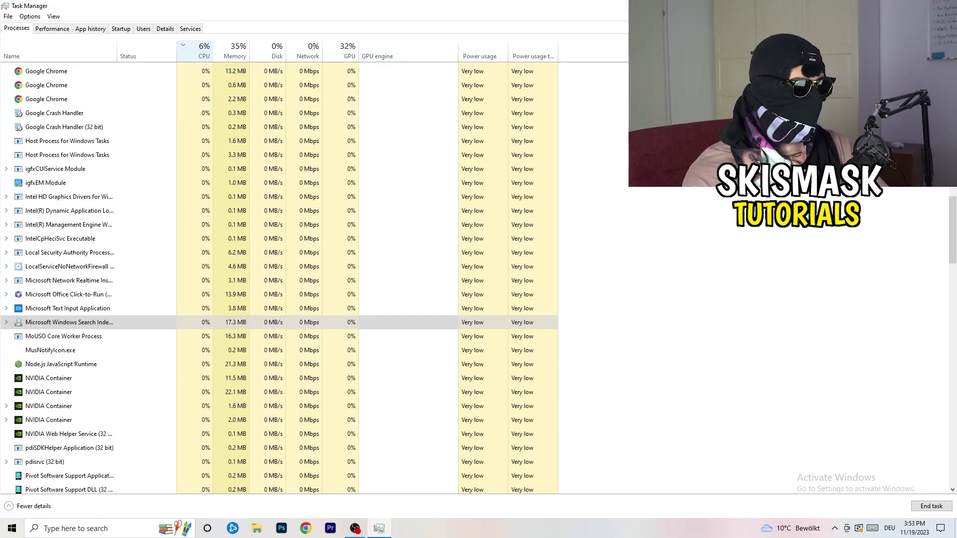
{"action": "key", "text": "alt+F4"}
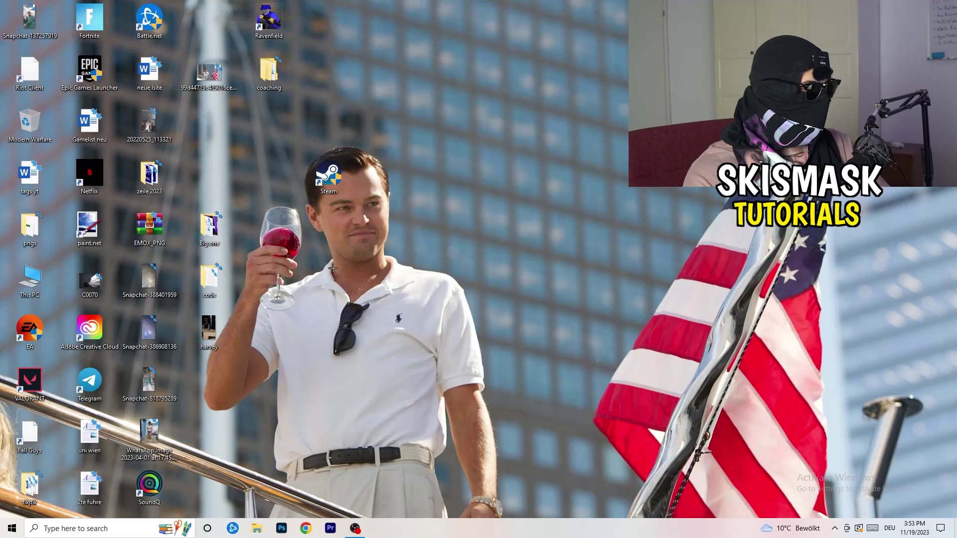
Step: Open the Gaming section of Windows Settings at the Xbox Game Bar page
{"action": "left_click", "coordinate": [4, 532]}
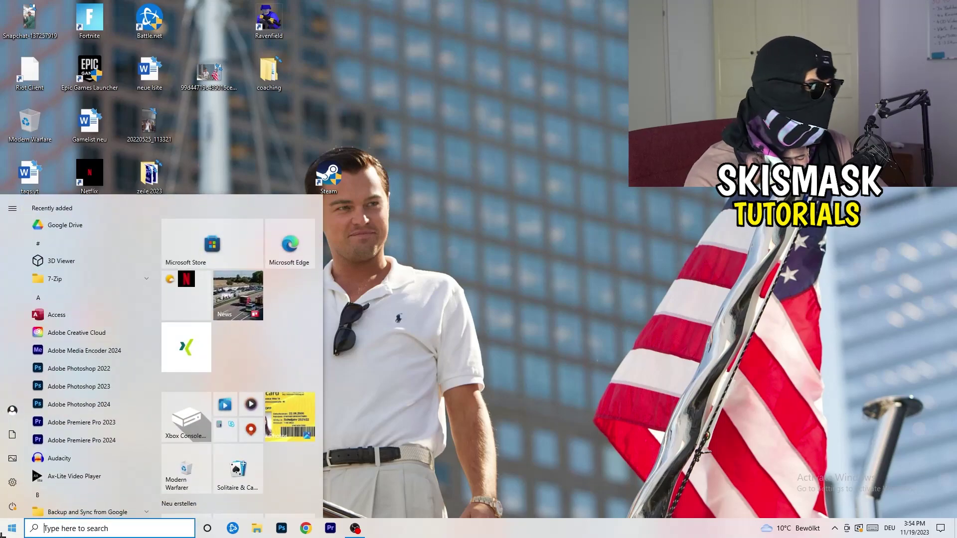
{"action": "left_click", "coordinate": [10, 485]}
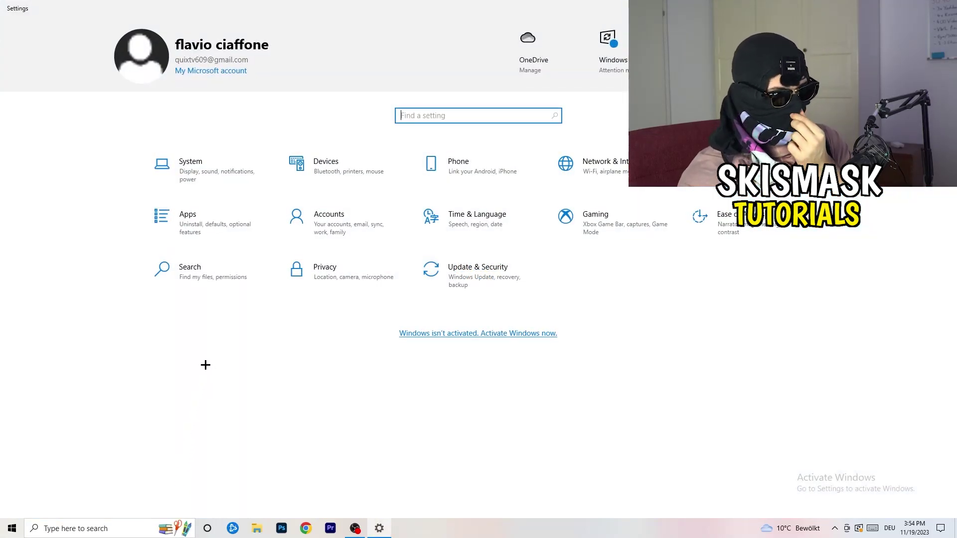
{"action": "left_click", "coordinate": [590, 219]}
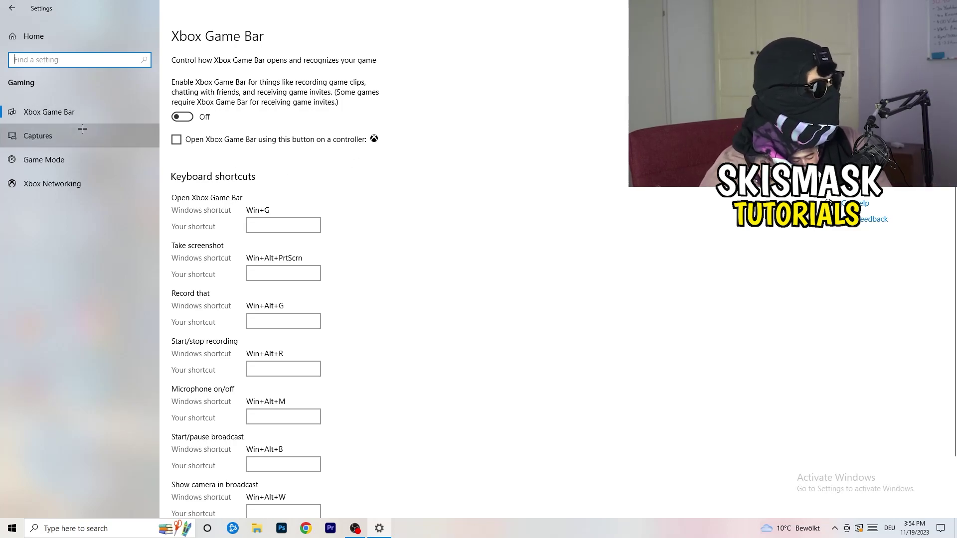
Step: Review the Captures settings for background recording, audio and video, and open the Game Mode page
{"action": "left_click", "coordinate": [38, 135]}
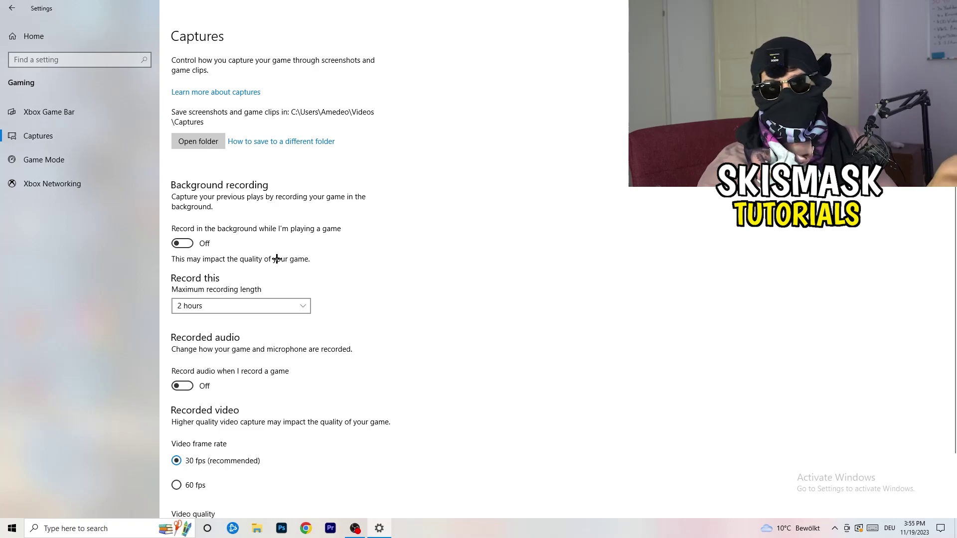
{"action": "scroll", "coordinate": [274, 259], "scroll_direction": "down", "scroll_amount": 3}
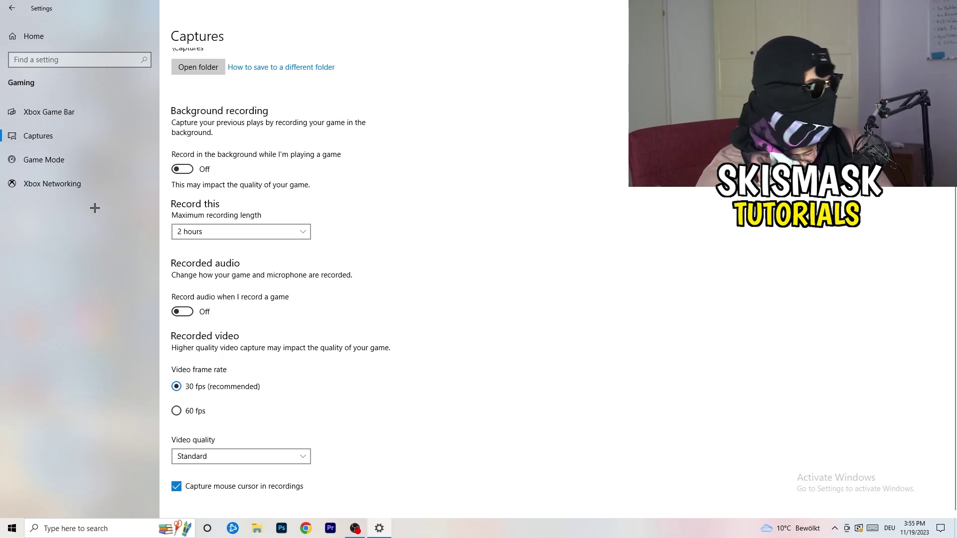
{"action": "left_click", "coordinate": [22, 159]}
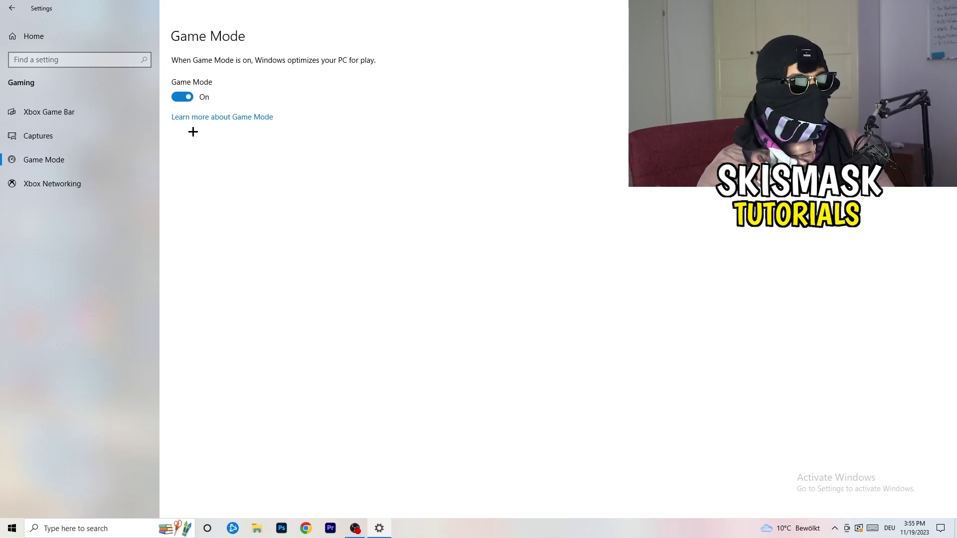
Step: Open the Update & Security section at Windows Update and restore the Settings window to full size after moving it
{"action": "left_click", "coordinate": [12, 8]}
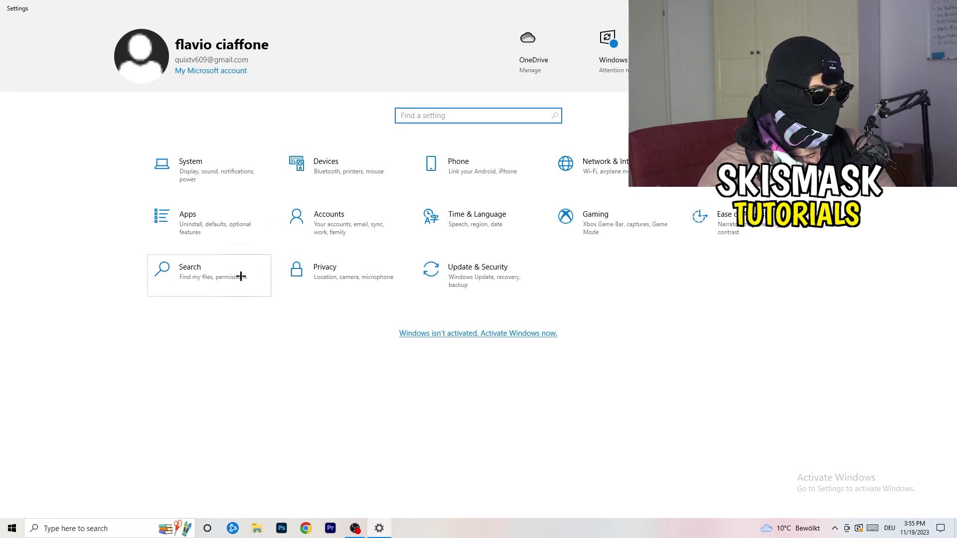
{"action": "left_click", "coordinate": [491, 291]}
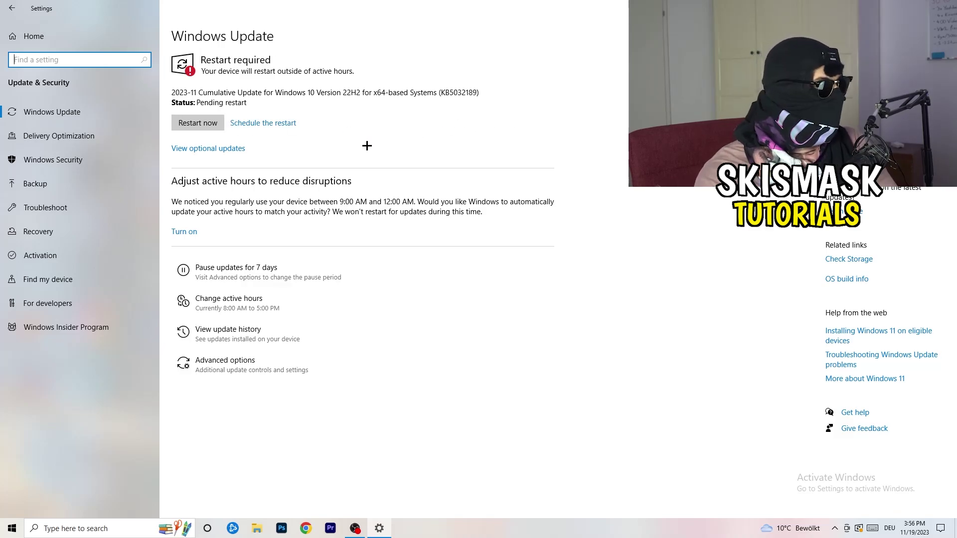
{"action": "left_click_drag", "start_coordinate": [513, 8], "coordinate": [171, 365]}
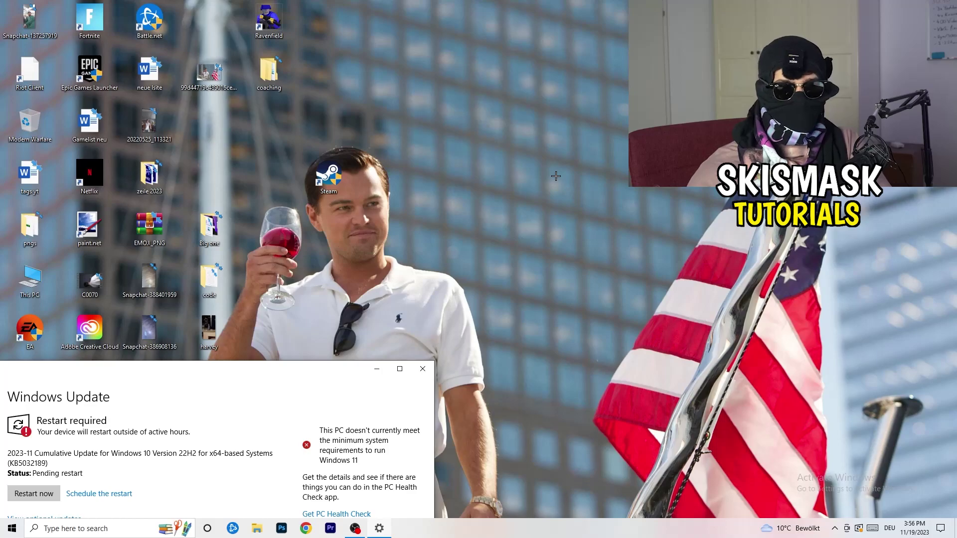
{"action": "left_click", "coordinate": [399, 368]}
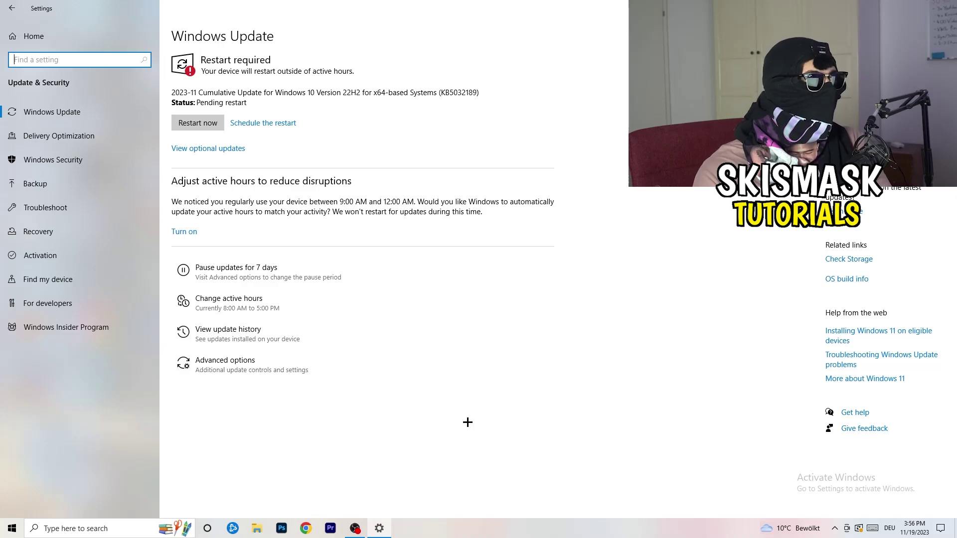
Step: Return to the Settings home page and open the System section at the Display page
{"action": "left_click", "coordinate": [25, 44]}
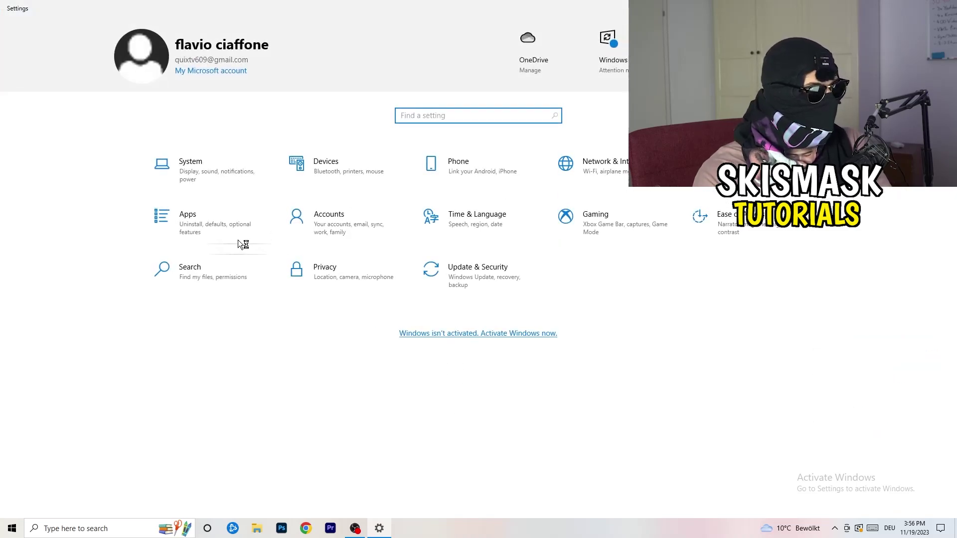
{"action": "key", "text": "Tab"}
{"action": "key", "text": "Return"}
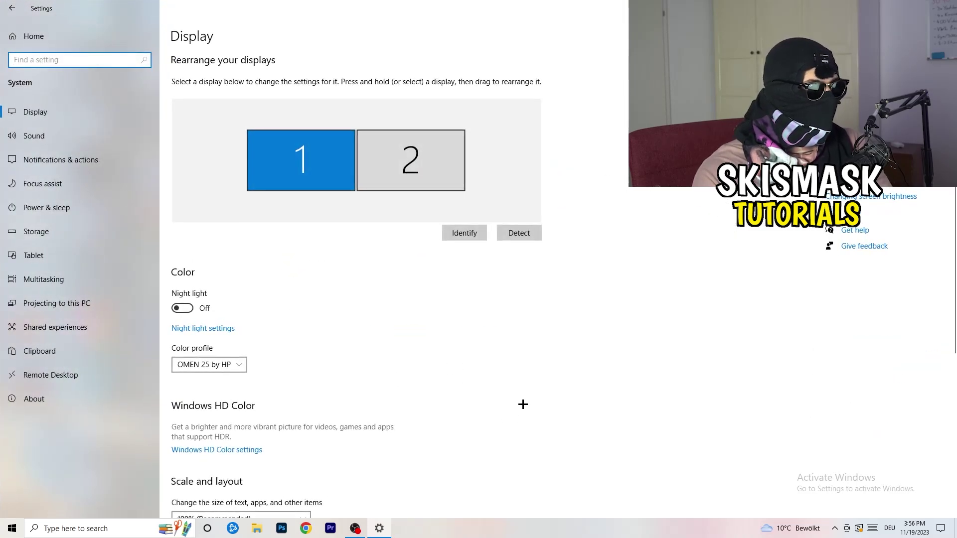
{"action": "left_click", "coordinate": [184, 38]}
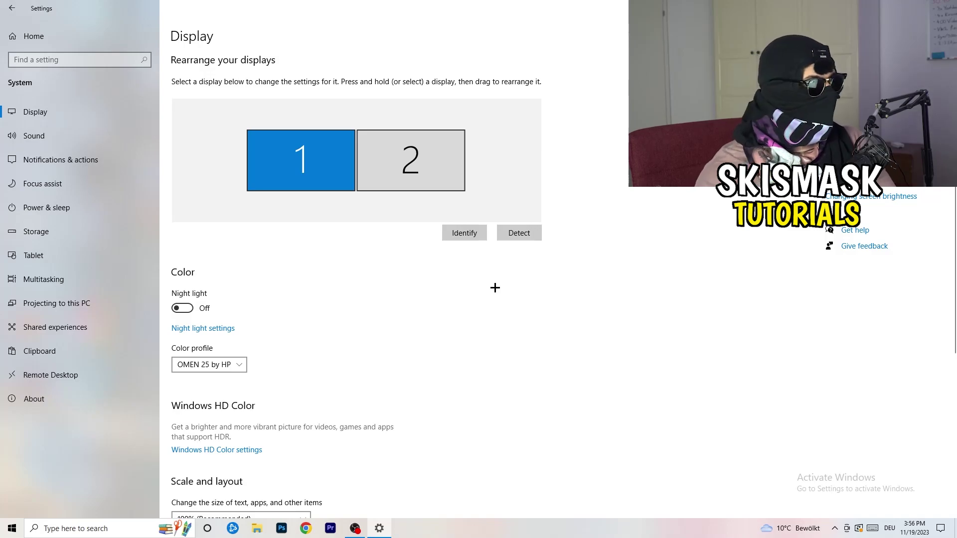
Step: Check the choices for text and app scaling and for display resolution, dismissing both lists without picking a new value
{"action": "scroll", "coordinate": [374, 252], "scroll_direction": "down", "scroll_amount": 3}
{"action": "scroll", "coordinate": [375, 251], "scroll_direction": "down", "scroll_amount": 2}
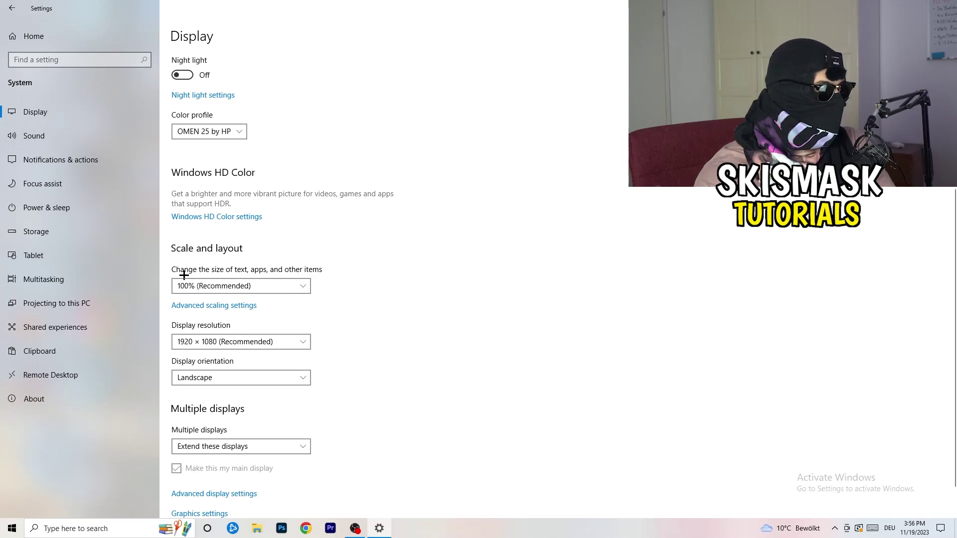
{"action": "left_click", "coordinate": [285, 287]}
{"action": "left_click", "coordinate": [465, 245]}
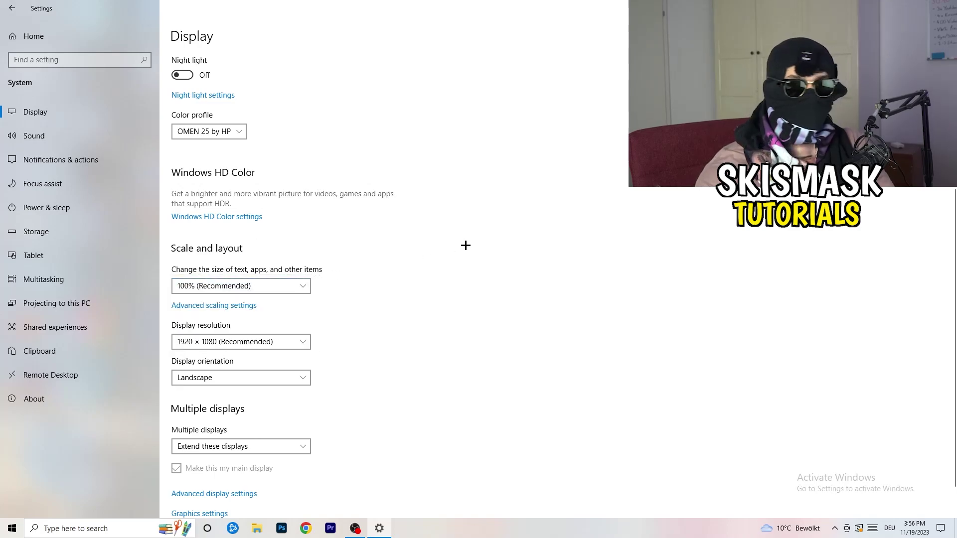
{"action": "scroll", "coordinate": [231, 269], "scroll_direction": "down", "scroll_amount": 2}
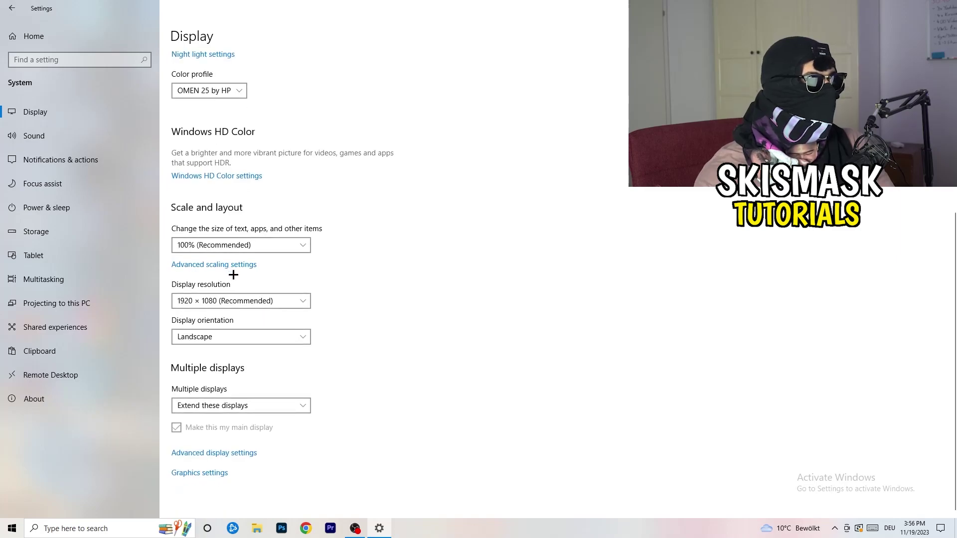
{"action": "left_click", "coordinate": [259, 306]}
{"action": "left_click", "coordinate": [482, 276]}
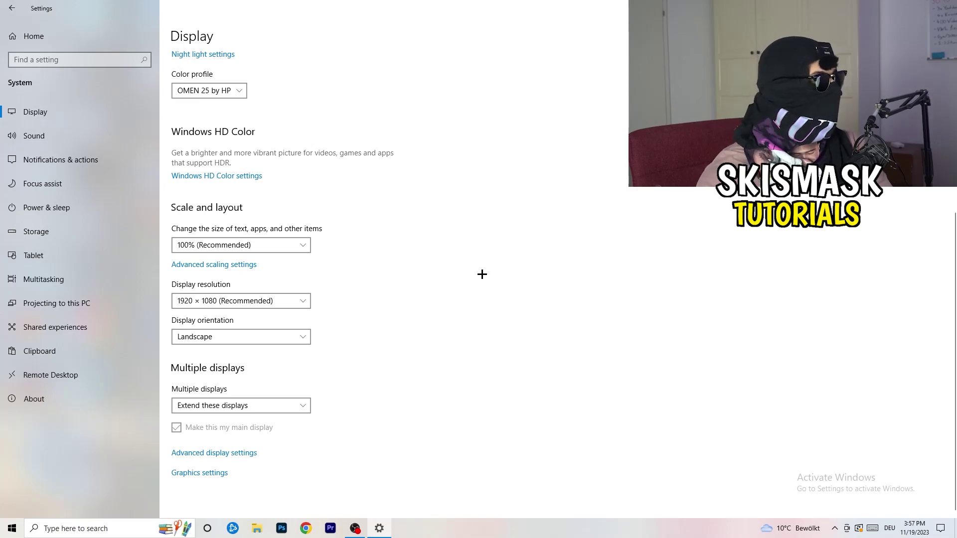
Step: From the Power & sleep page, open Power Options, review the preferred and additional power plans, and close the window
{"action": "left_click", "coordinate": [64, 208]}
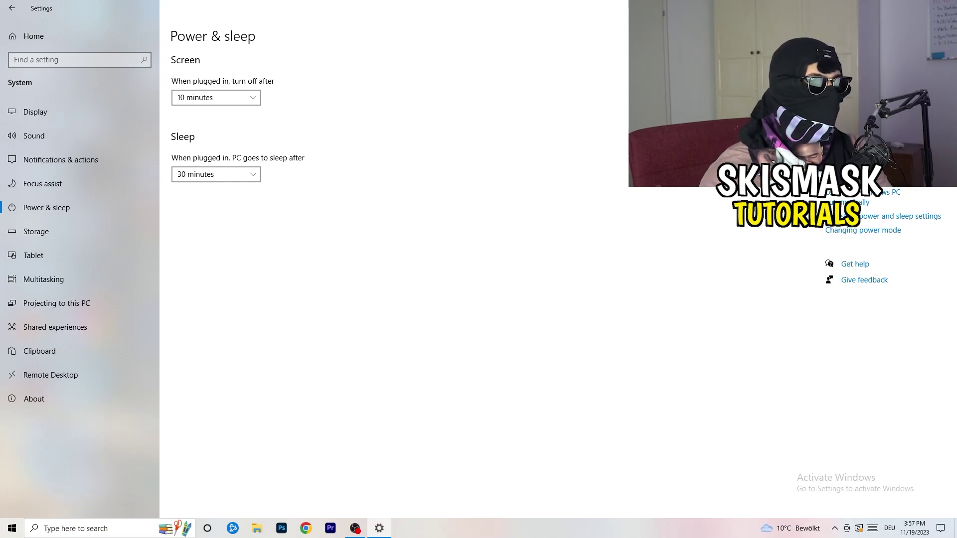
{"action": "left_click", "coordinate": [862, 152]}
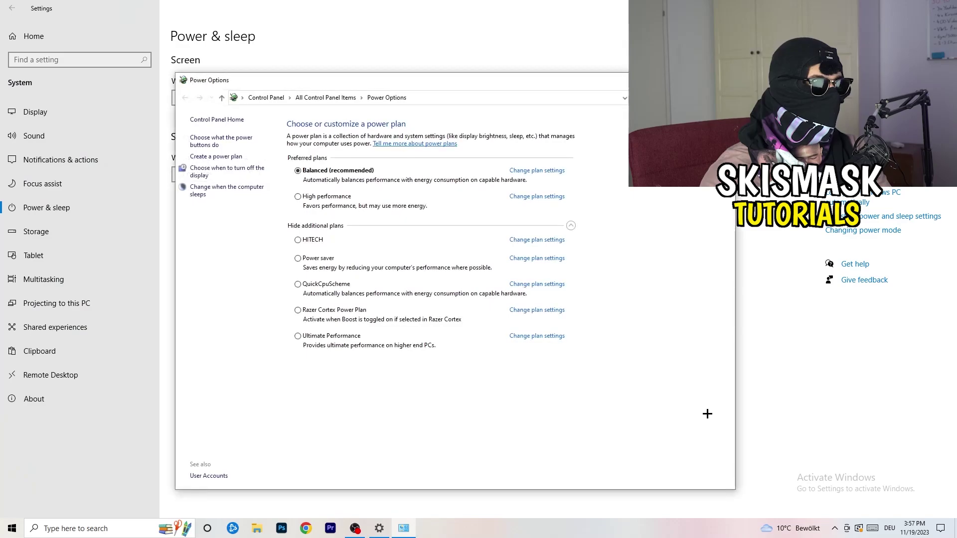
{"action": "left_click", "coordinate": [571, 226]}
{"action": "left_click", "coordinate": [571, 225]}
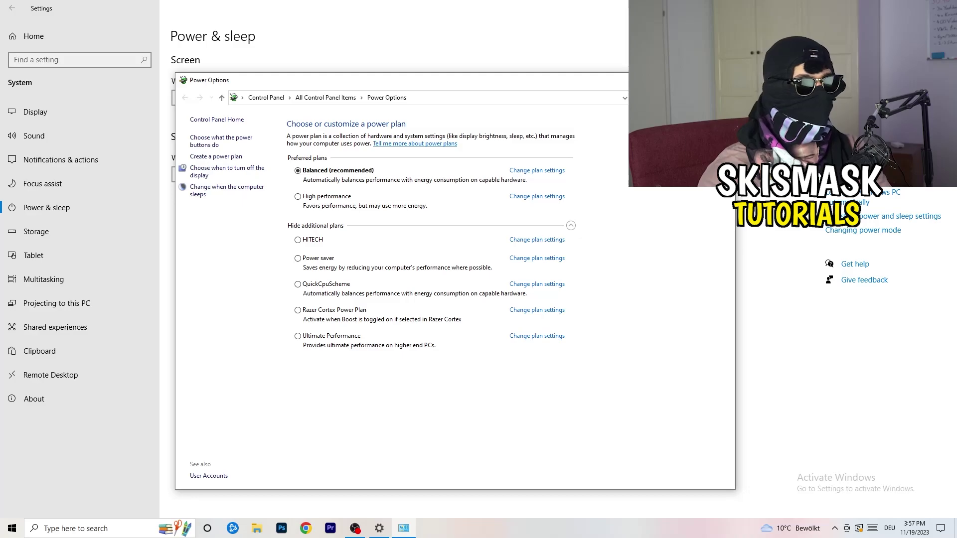
{"action": "key", "text": "alt+F4"}
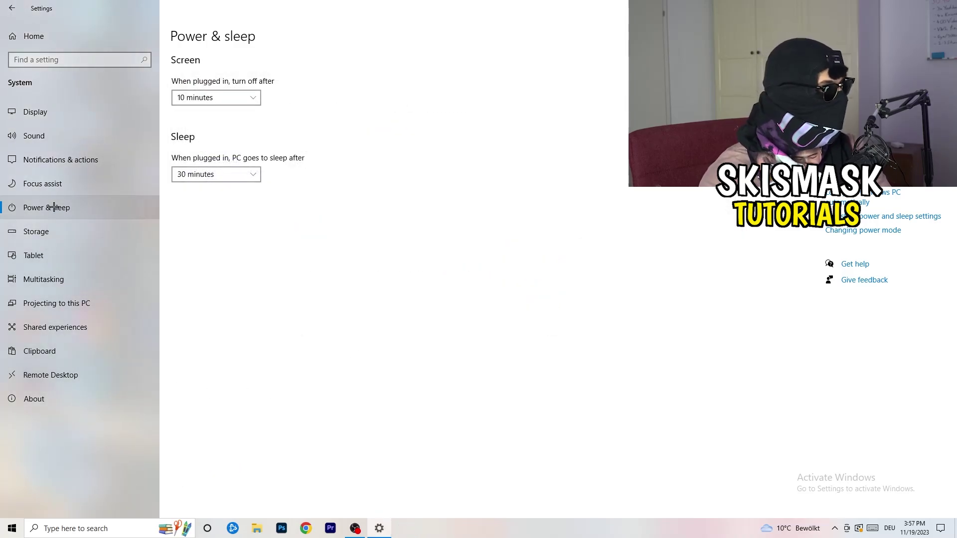
Step: Review the Storage Sense configuration, including its schedule and temporary file cleanup options, and close Settings
{"action": "left_click", "coordinate": [58, 232]}
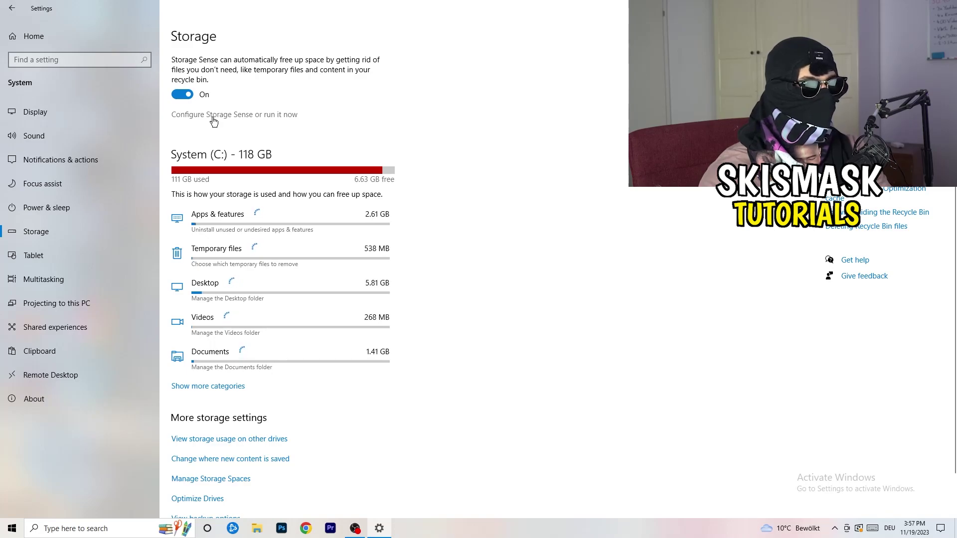
{"action": "left_click", "coordinate": [213, 116]}
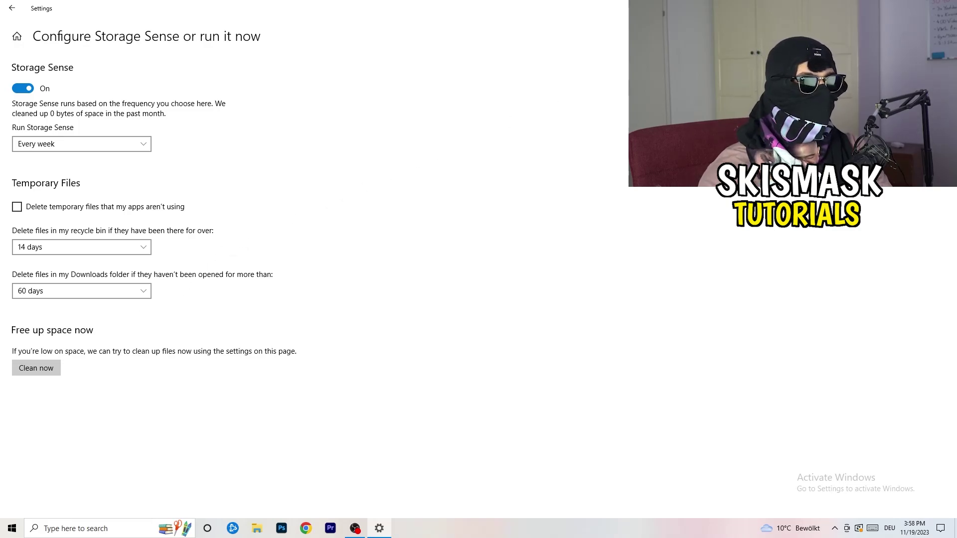
{"action": "key", "text": "alt+F4"}
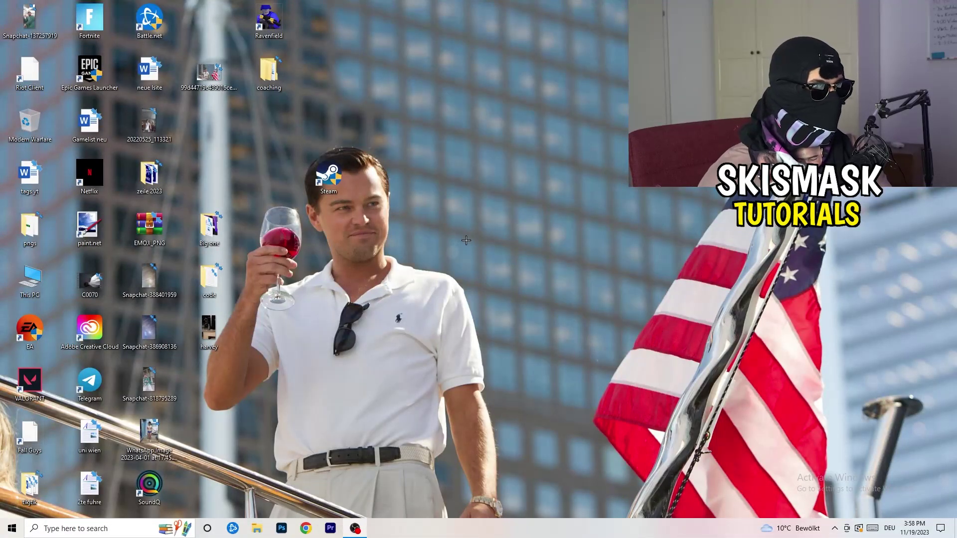